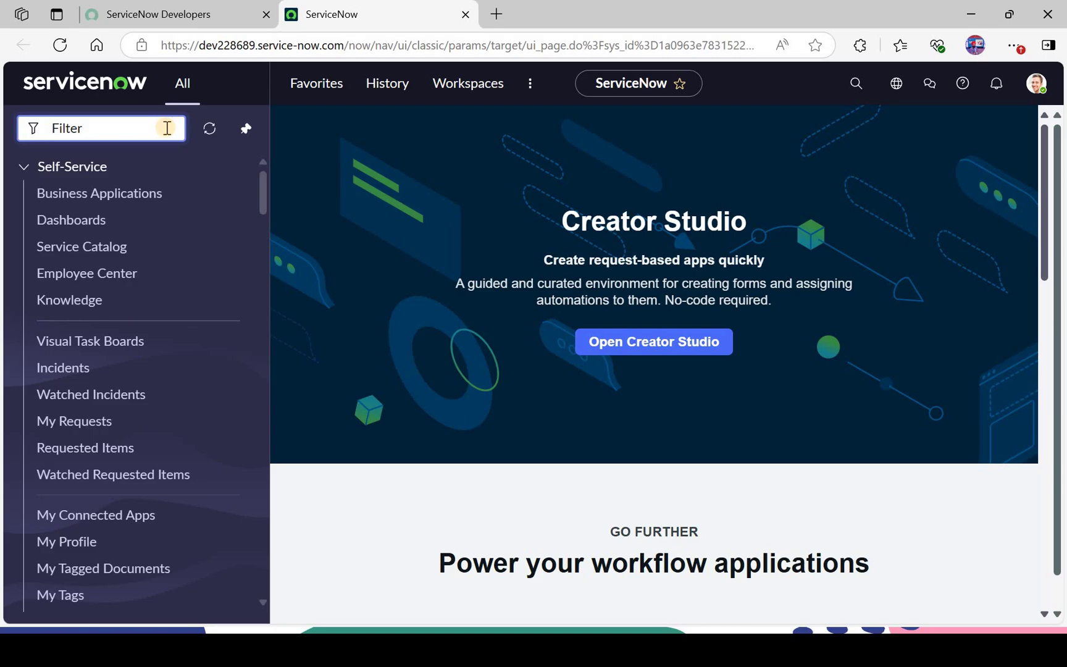
Filter the navigator for 'priority' and open Priority Lookup Rules, showing the nine Impact/Urgency rows
text(priority)
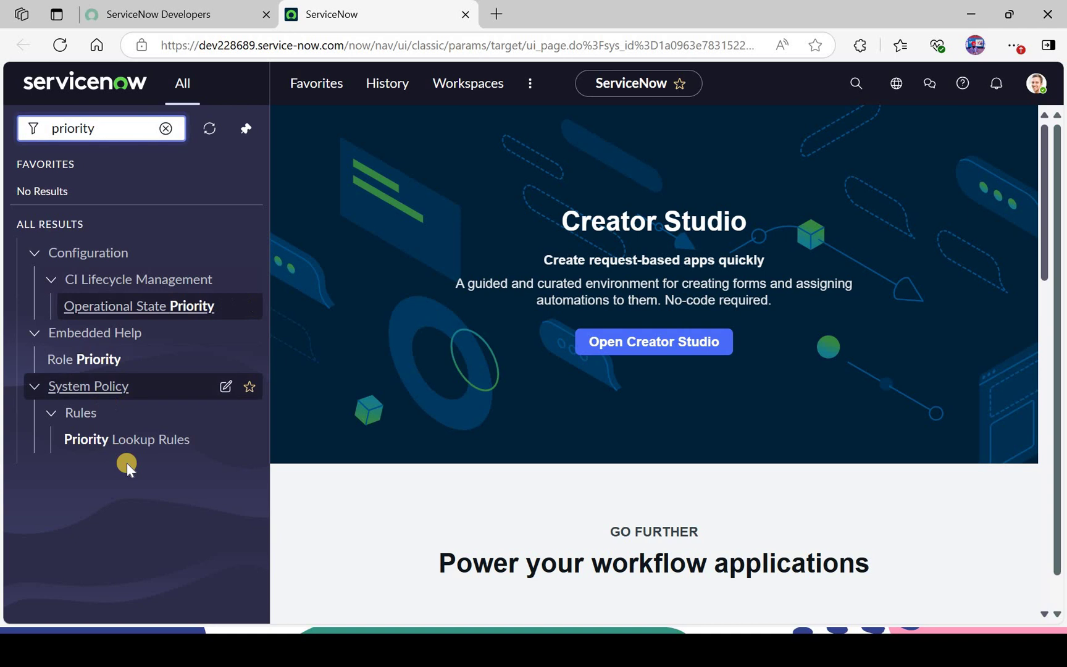
click(134, 444)
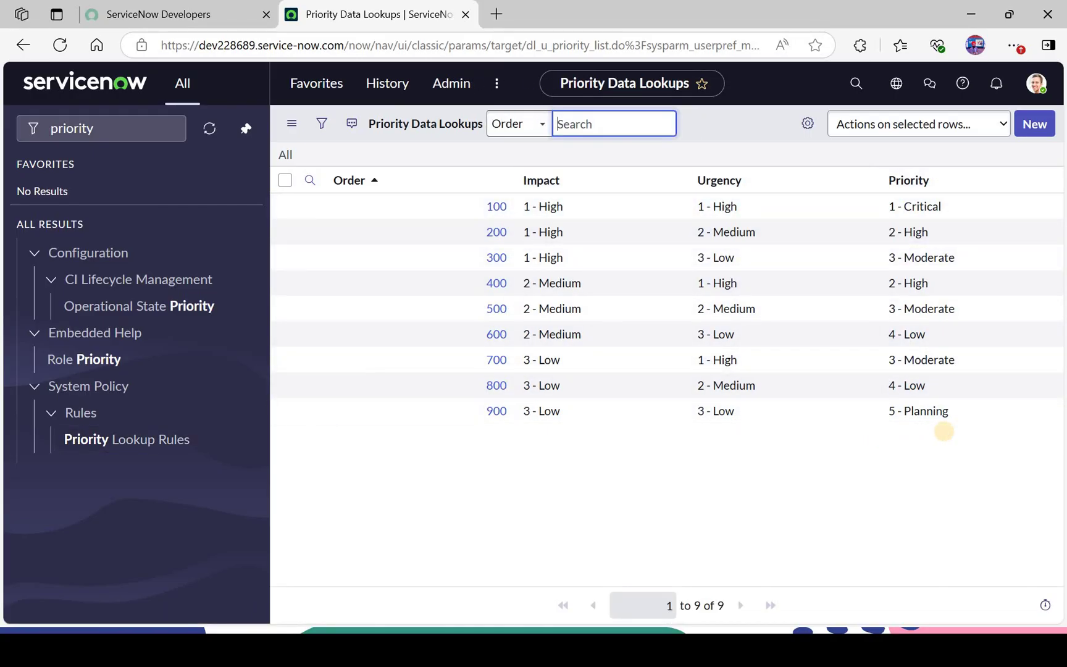
Open rule 900's Priority for inline editing, with 3 - Low impact and urgency giving 5 - Planning
double_click(683, 412)
click(724, 408)
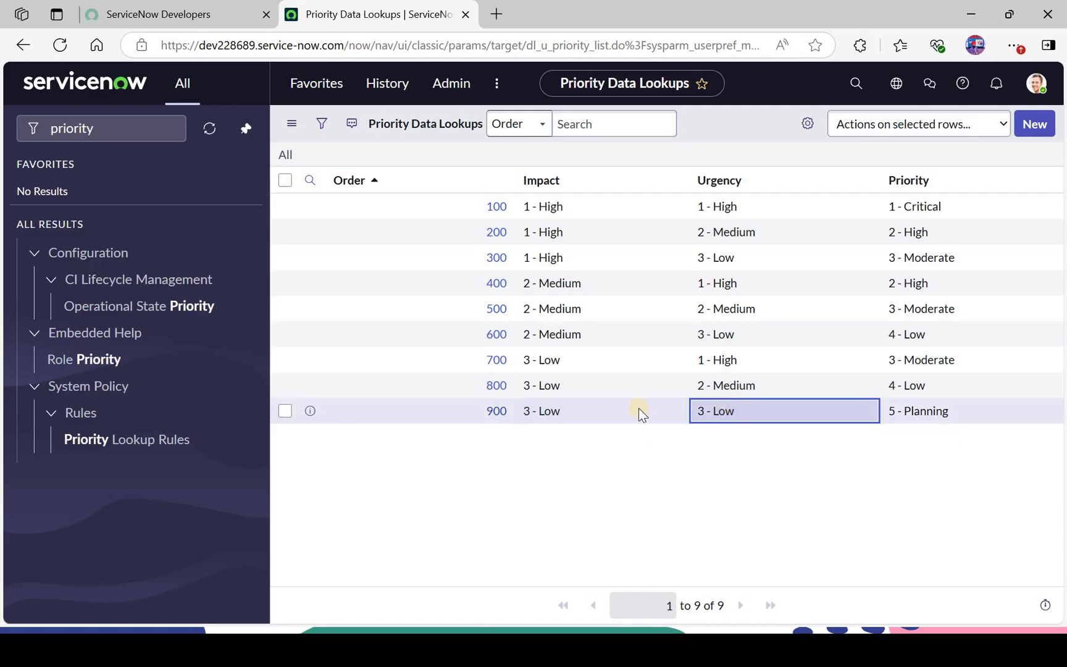
click(911, 418)
double_click(911, 417)
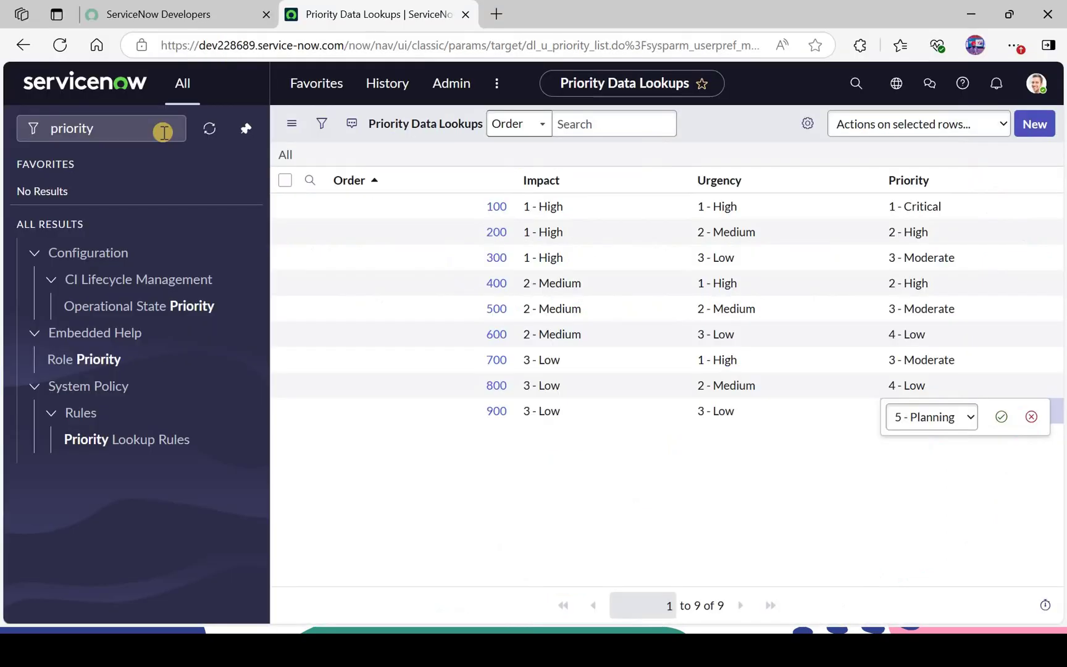
Clear the navigator, go to incident.list, and create new incident INC0010004
click(164, 129)
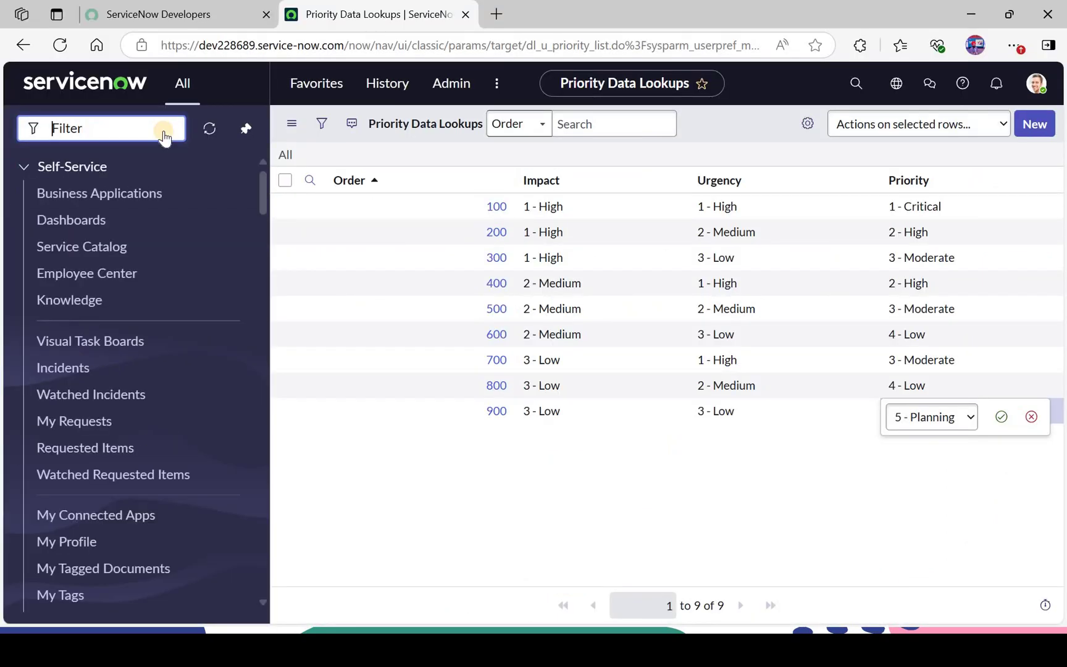
text(incident.list)
key(Return)
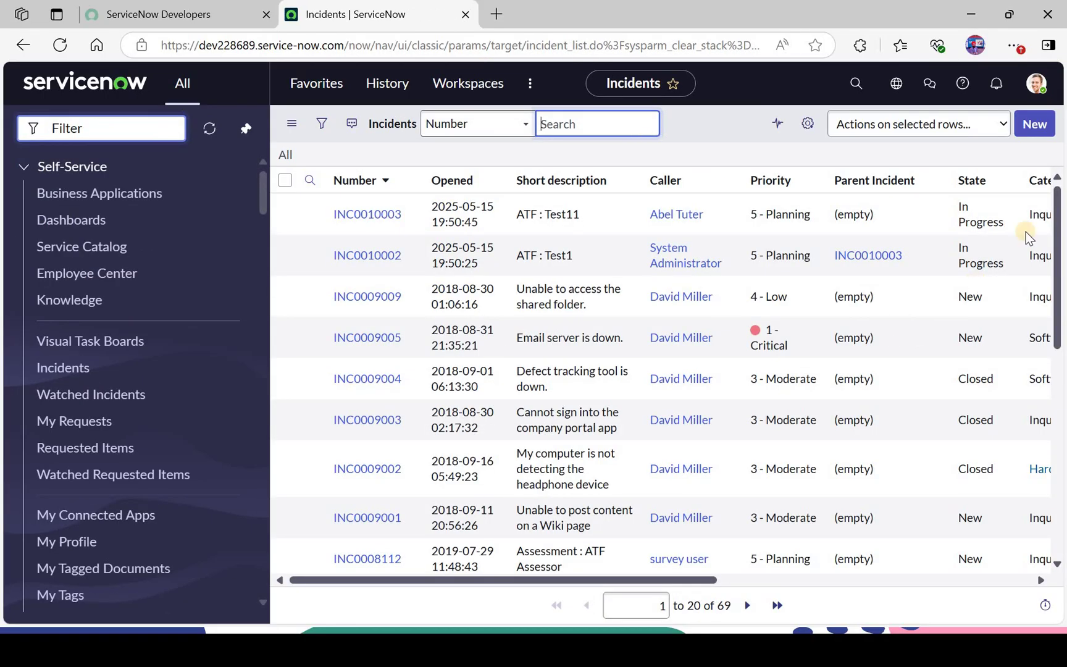
click(1035, 125)
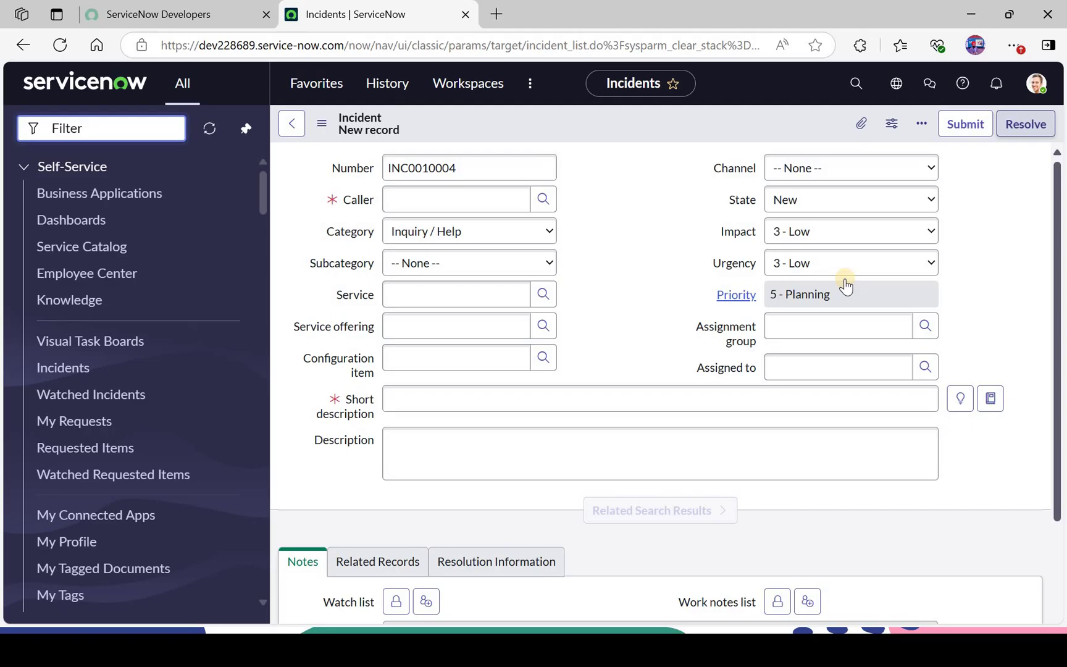
Enter 'network issues with my laptop' as the Short description and review the related catalog suggestions
scroll(602, 317, down, 1)
click(604, 318)
text(network)
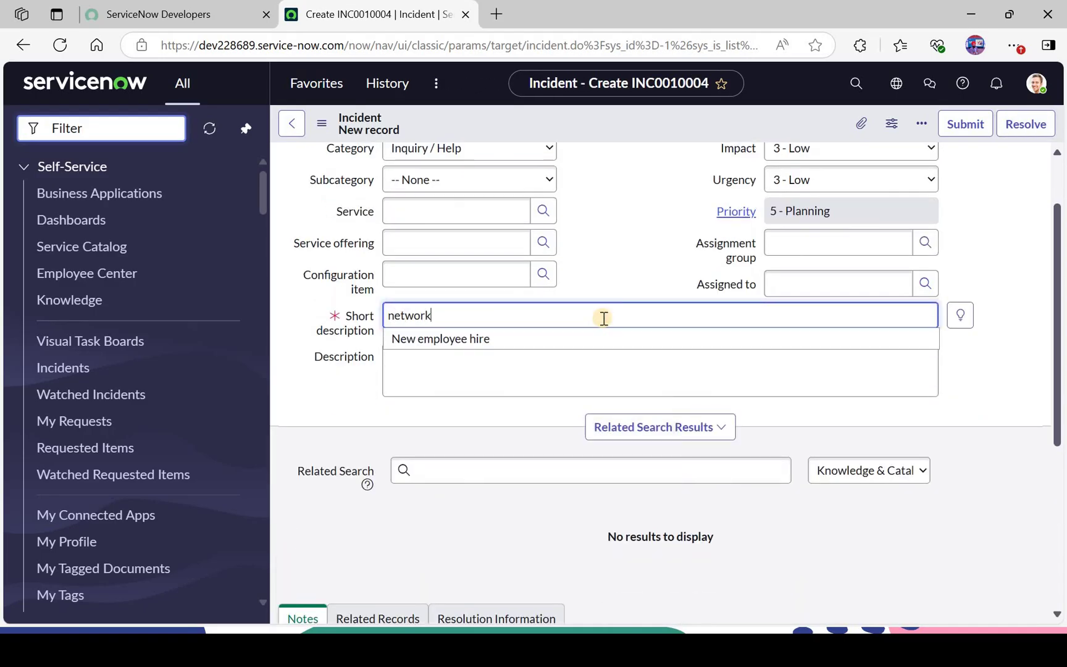
text( issues with)
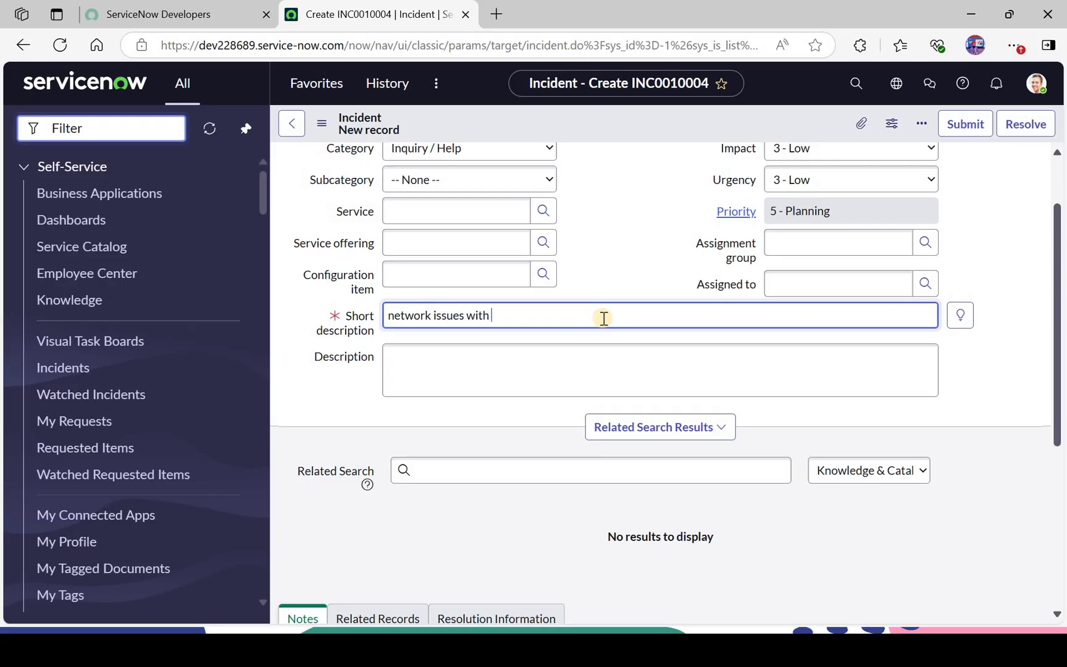
text( my laptop)
click(591, 381)
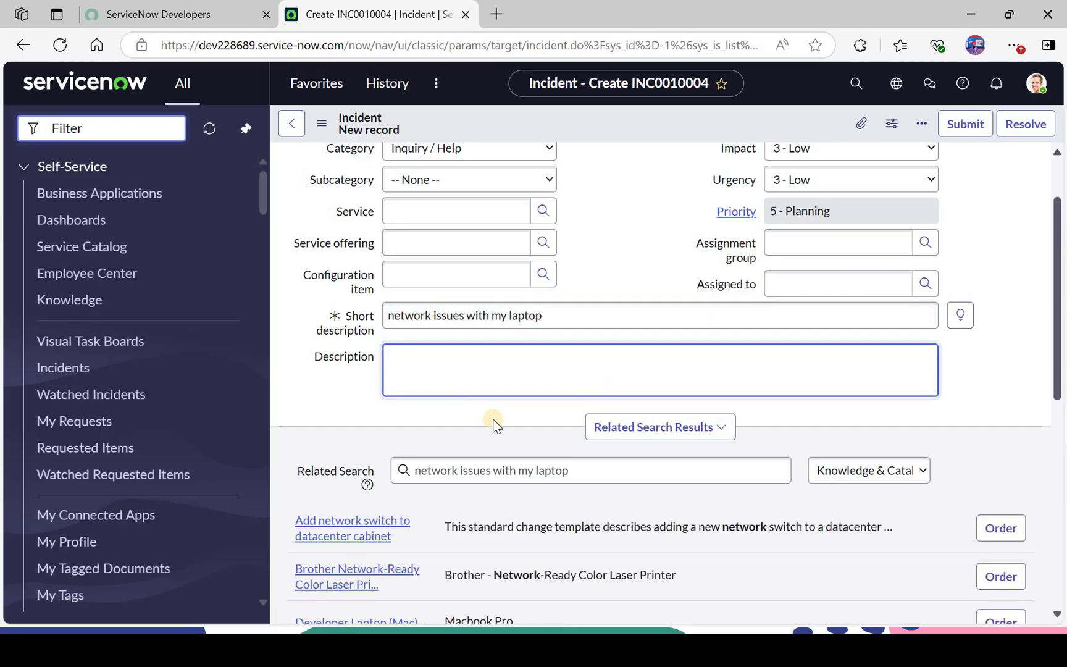
scroll(941, 406, down, 1)
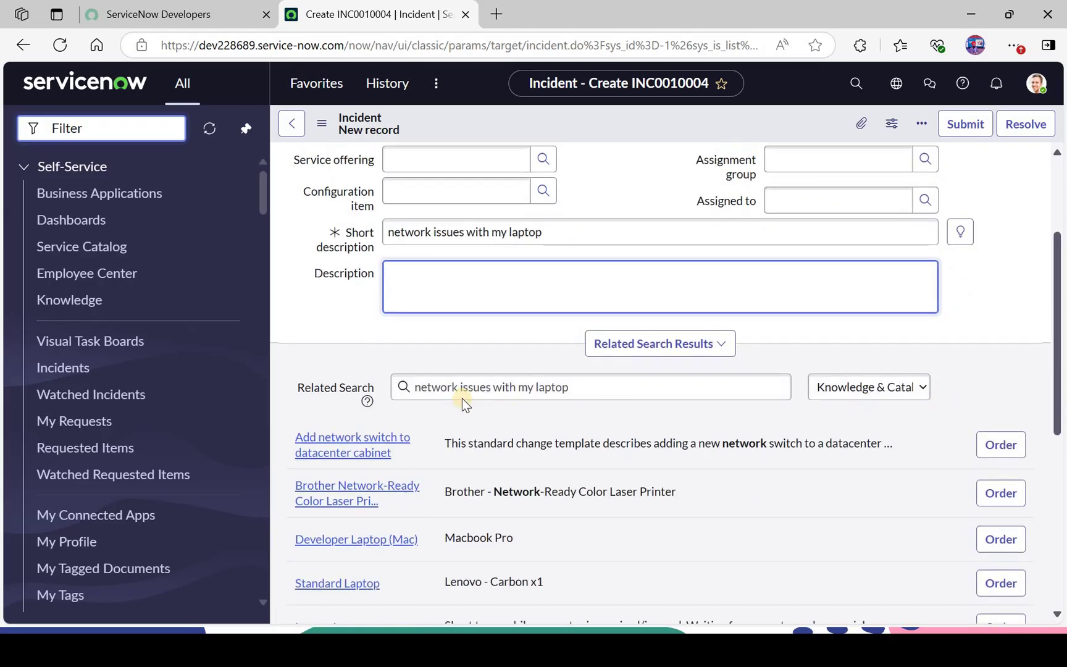
scroll(466, 464, down, 2)
scroll(464, 464, down, 1)
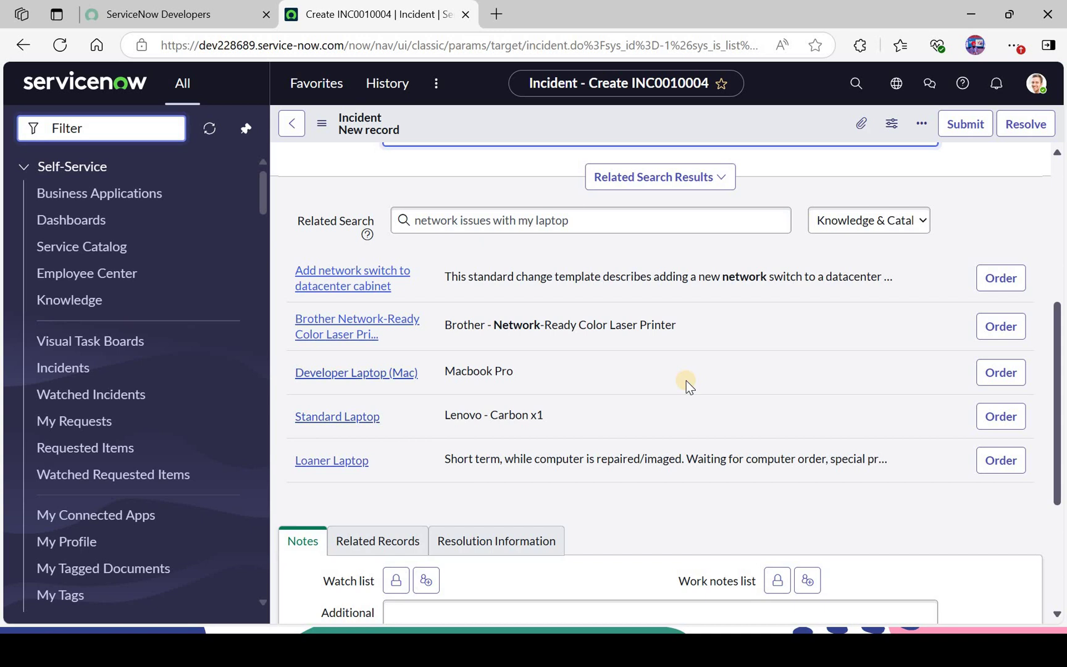
click(890, 224)
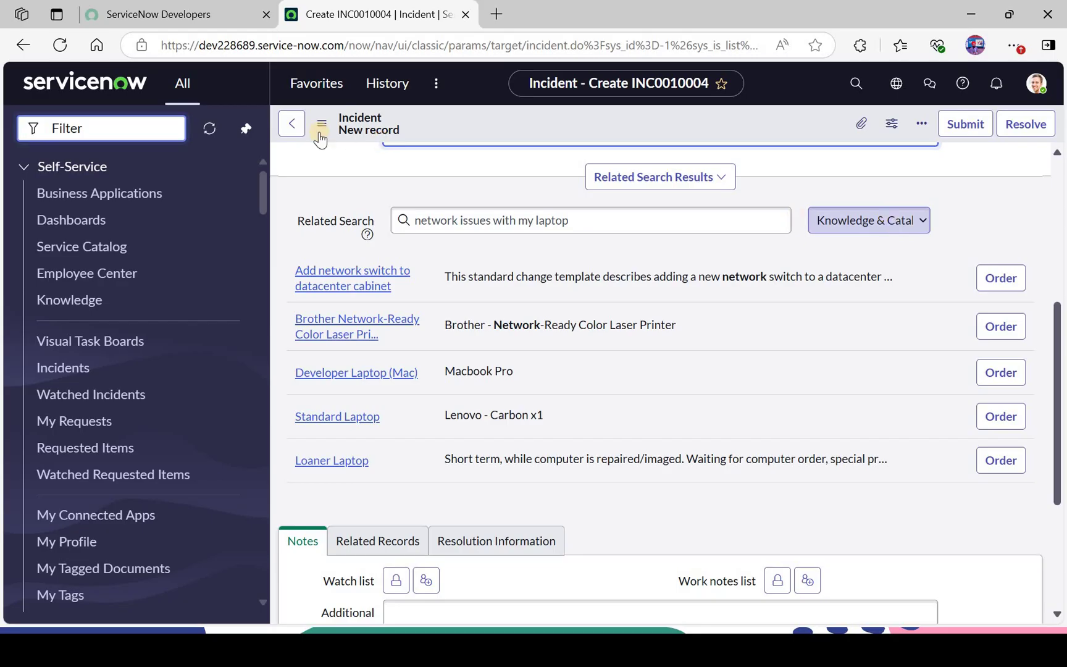
Open Search Contexts via 'contextual se', discard the unsaved incident, and select the Incident Deflection context
click(158, 118)
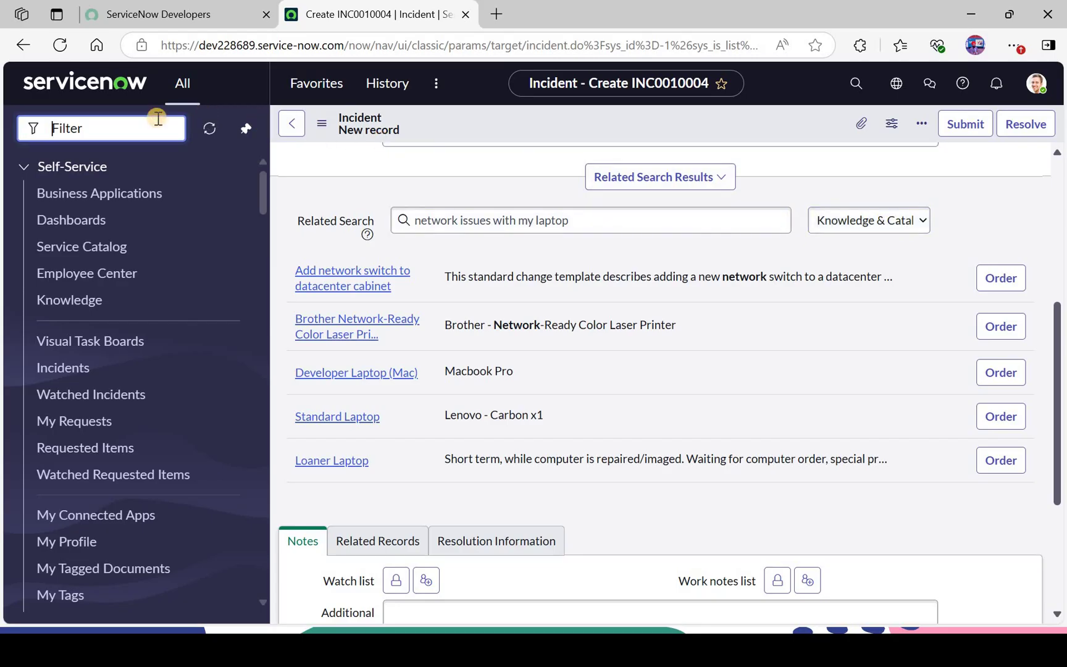
text(contextual se)
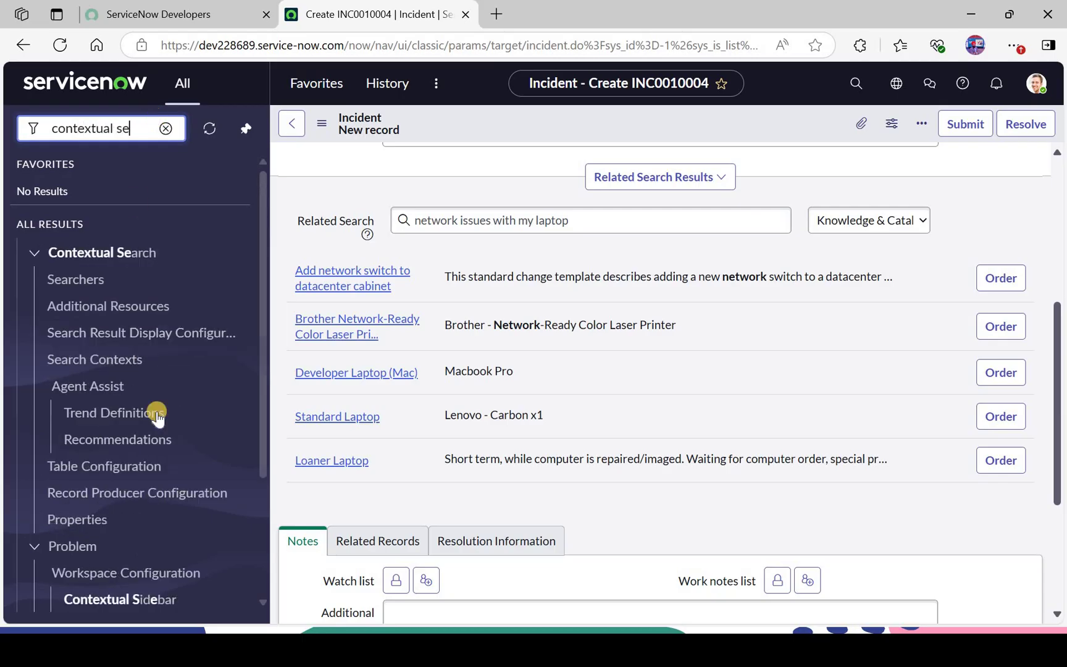
click(134, 362)
click(653, 420)
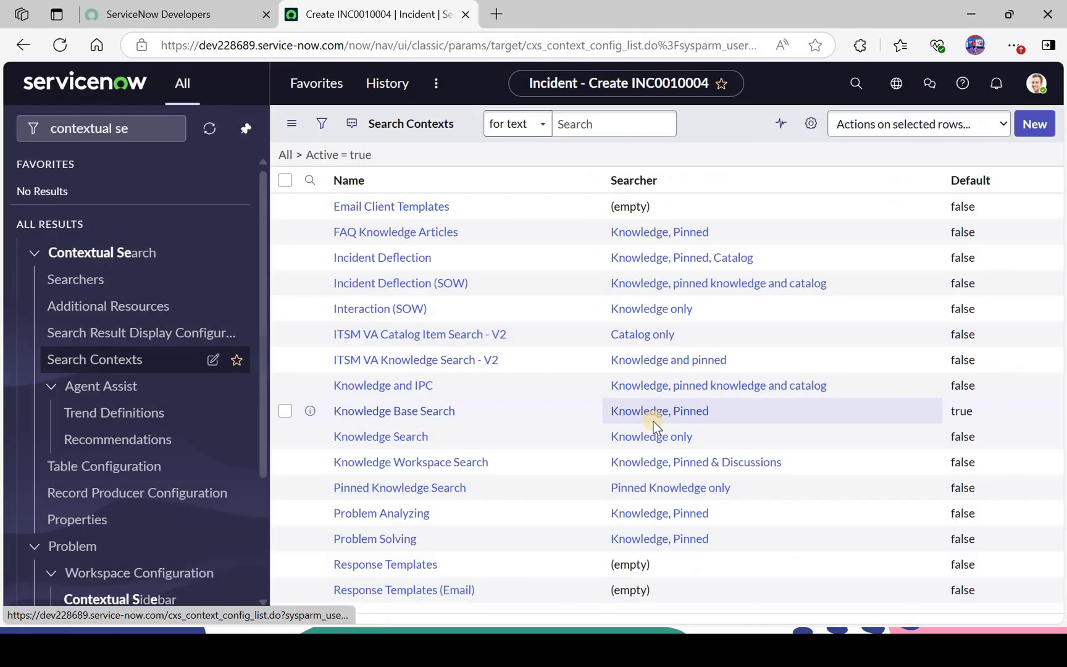
click(285, 258)
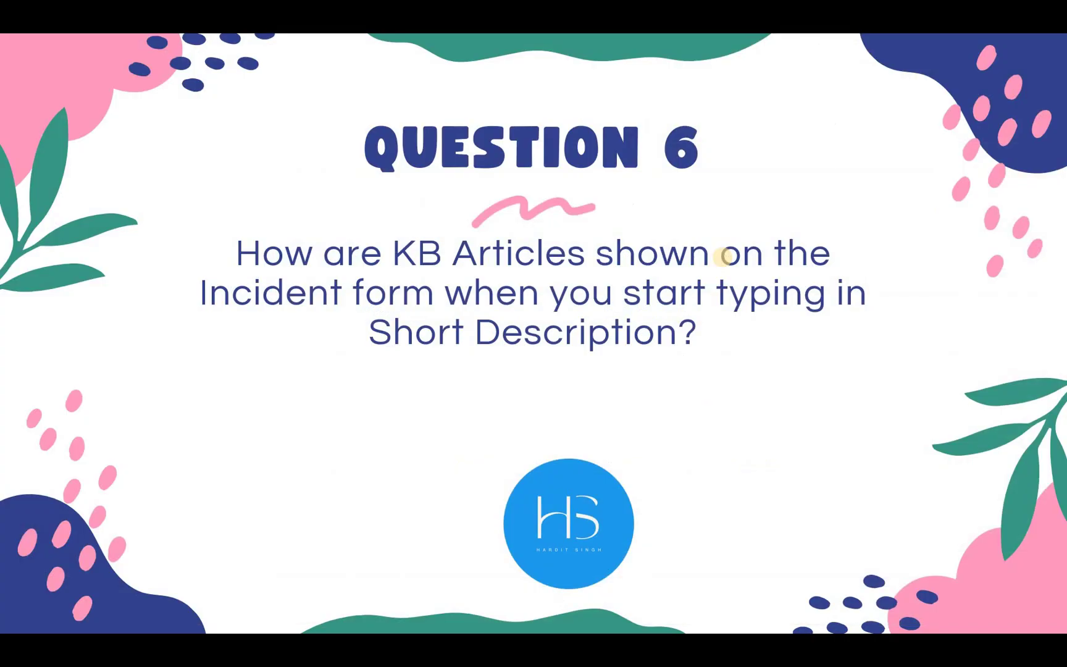
Show the Question 6 answer, Contextual Search → Searchers, and advance to Question 7
click(722, 256)
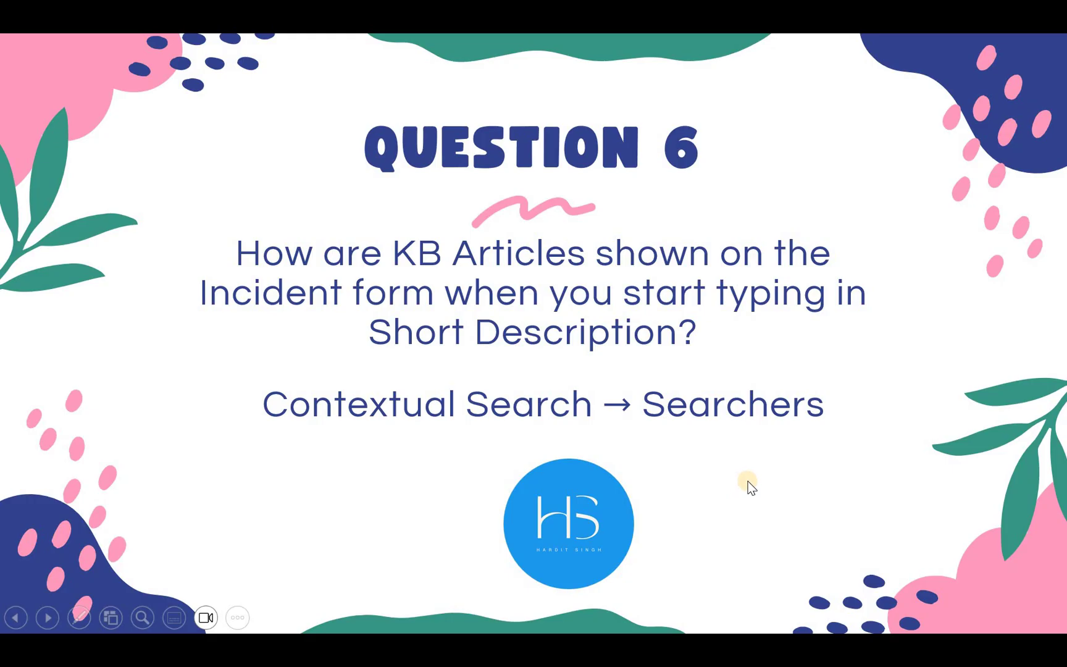
click(748, 481)
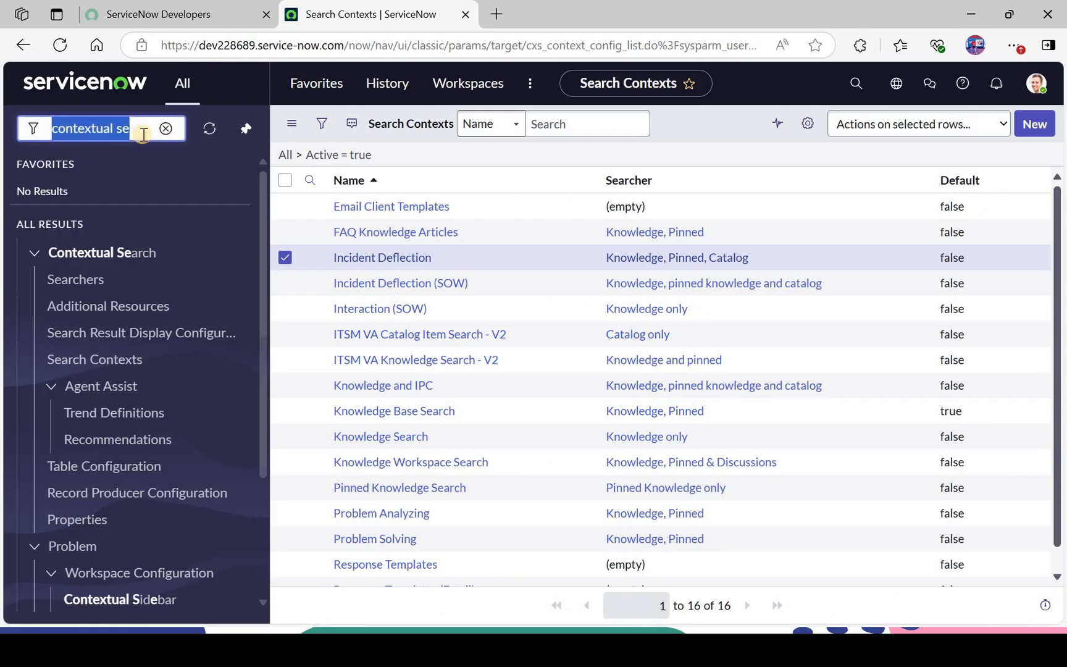
Open Incident Properties via 'incident proper' and select the 7-day auto-close field for editing
text(incident )
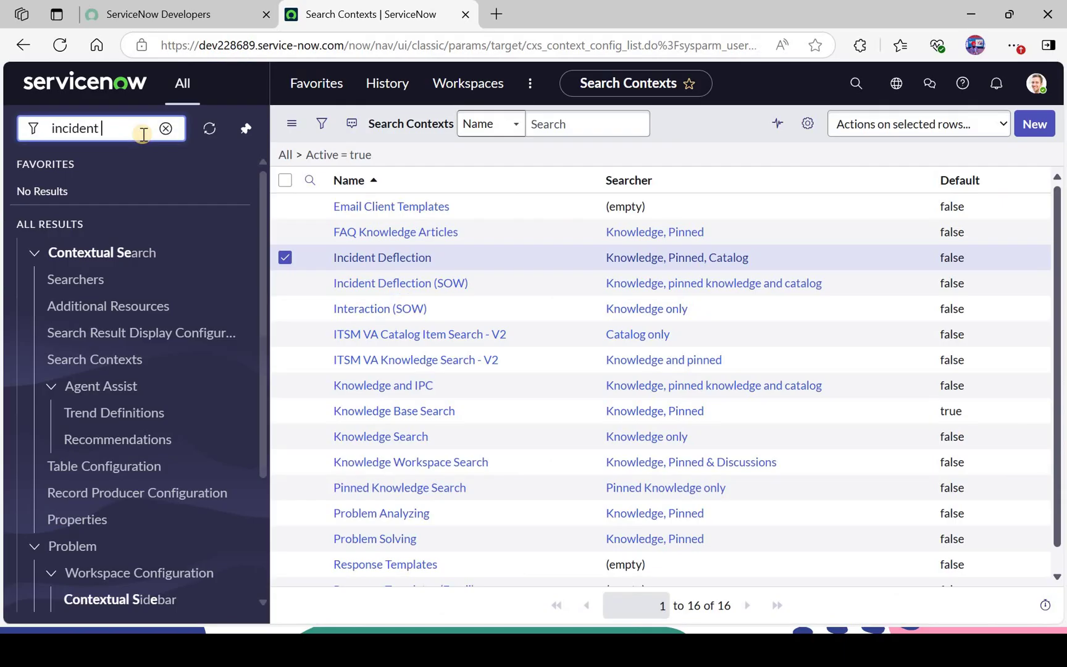
text(proper)
click(83, 250)
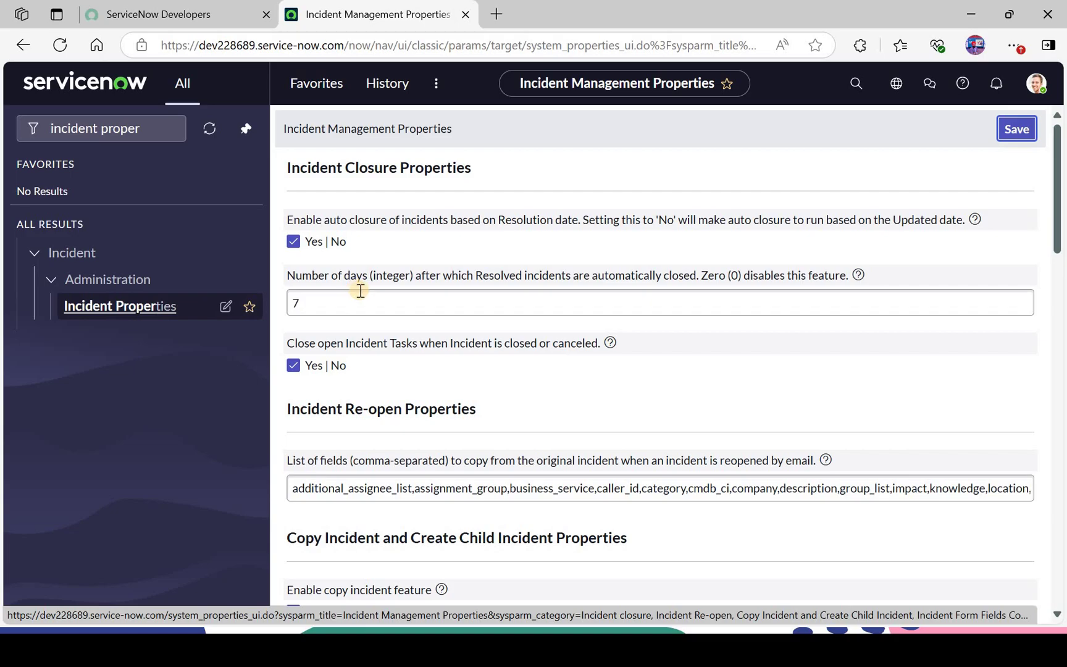
click(319, 283)
click(338, 222)
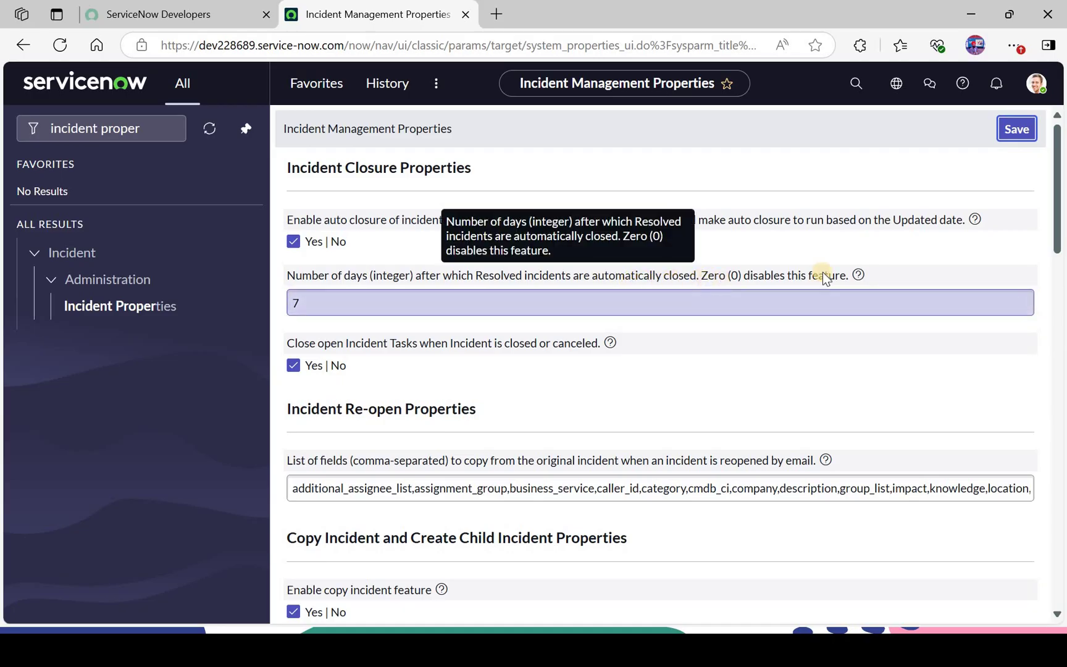
click(380, 302)
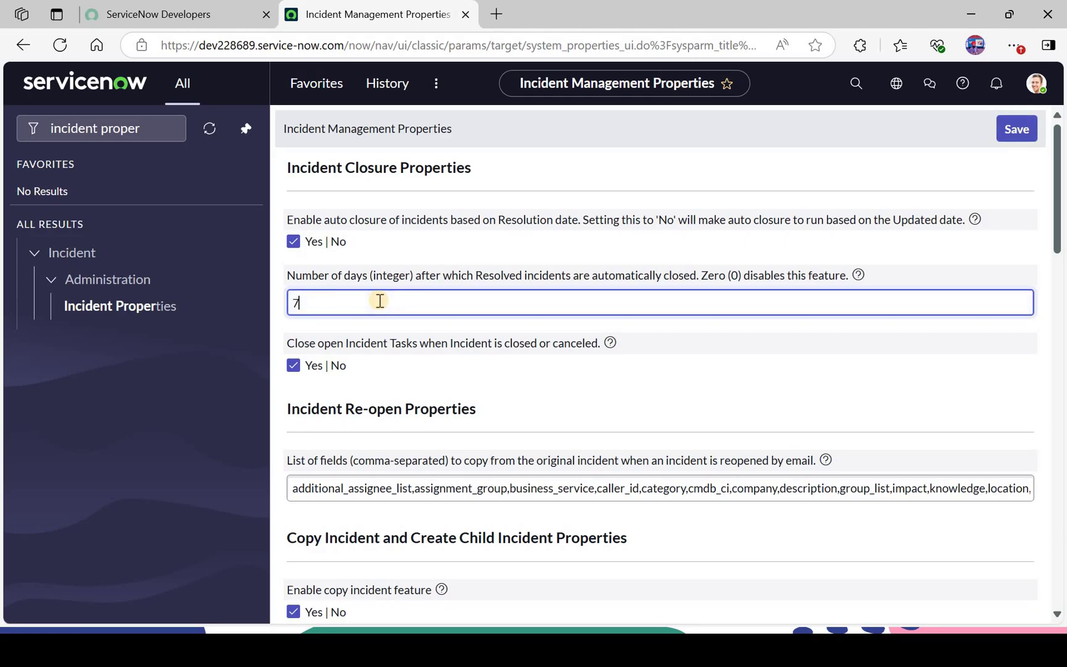